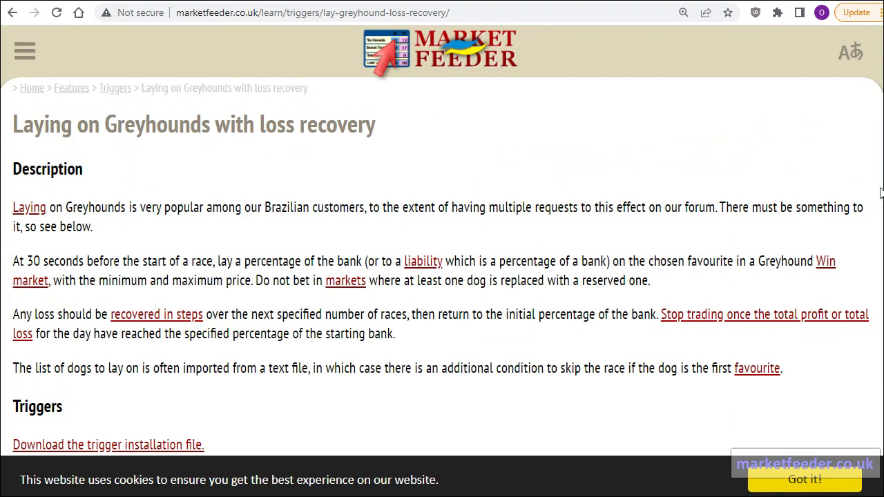
Look through the web article on laying greyhounds with loss recovery, from the strategy description to the daily test results.
scroll(881, 192, down, 20)
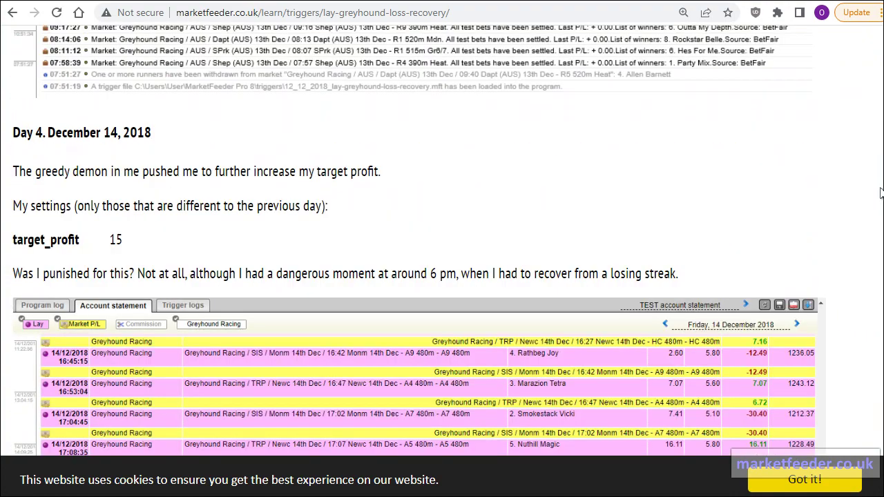
scroll(881, 191, up, 6)
scroll(881, 192, up, 20)
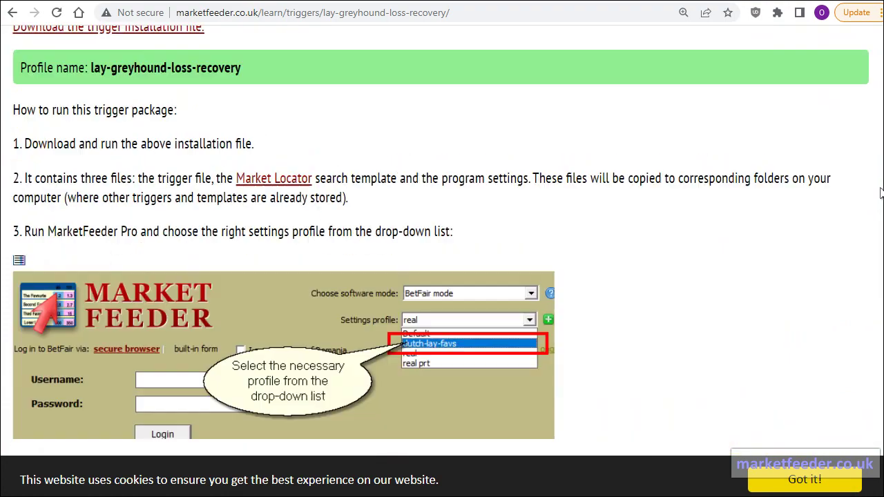
scroll(881, 192, up, 6)
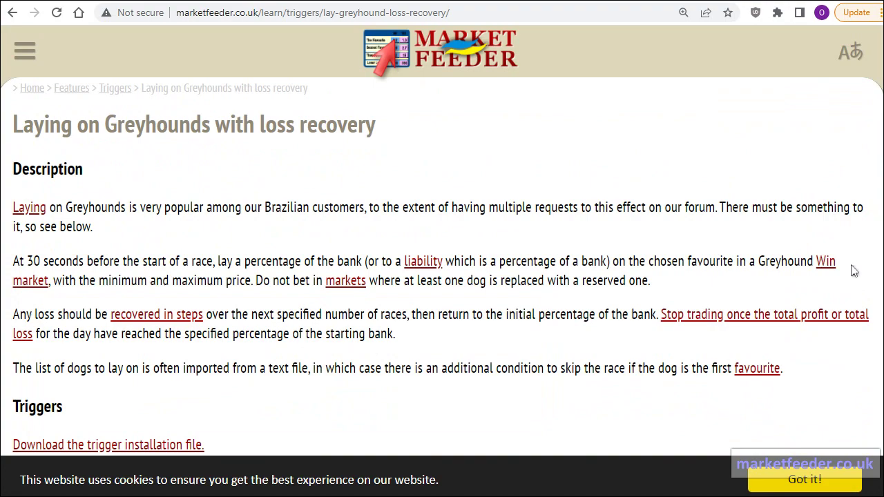
Switch to MarketFeeder Professional and review the constants and triggers of test-lay-greyhound-loss-recovery.mft in the Triggers Editor.
key(alt+Tab)
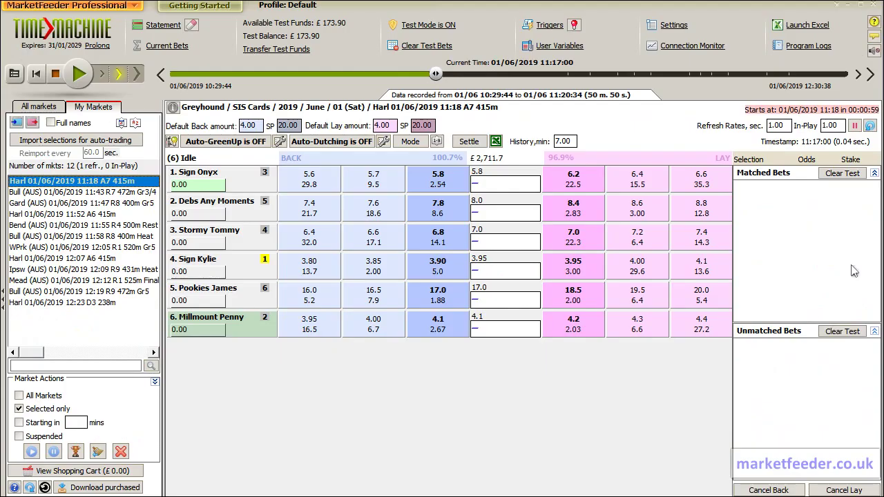
click(557, 26)
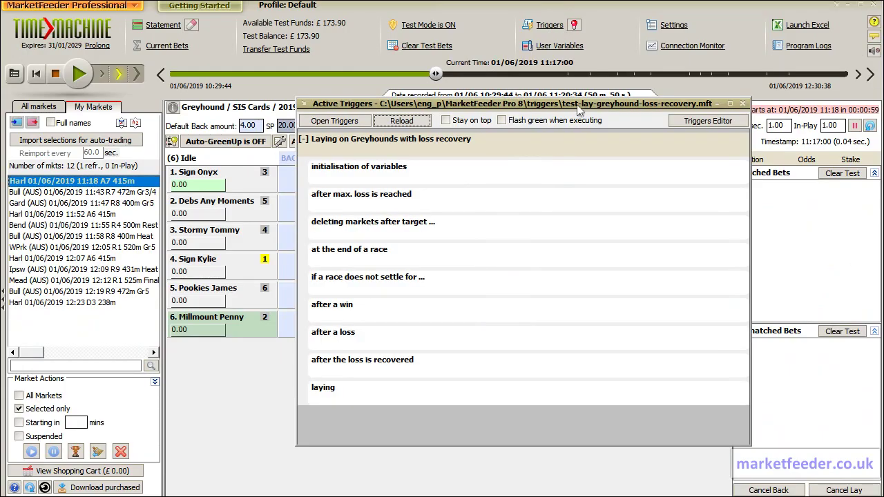
click(712, 122)
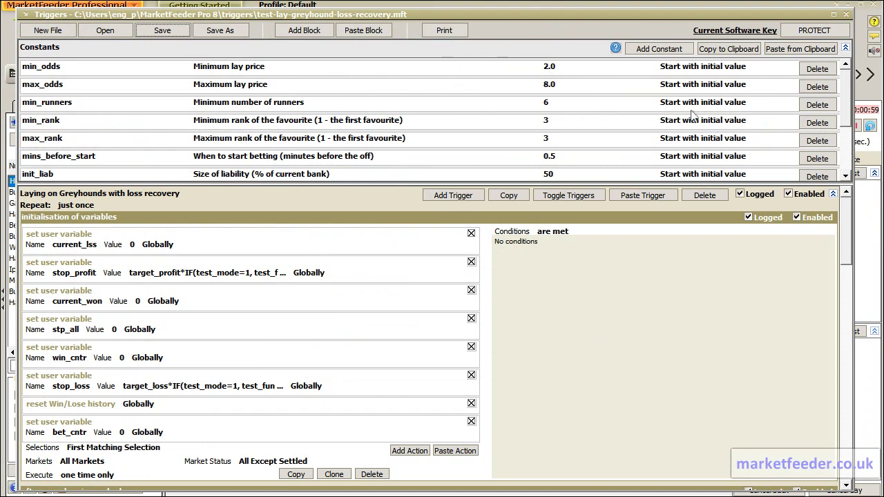
scroll(849, 153, down, 2)
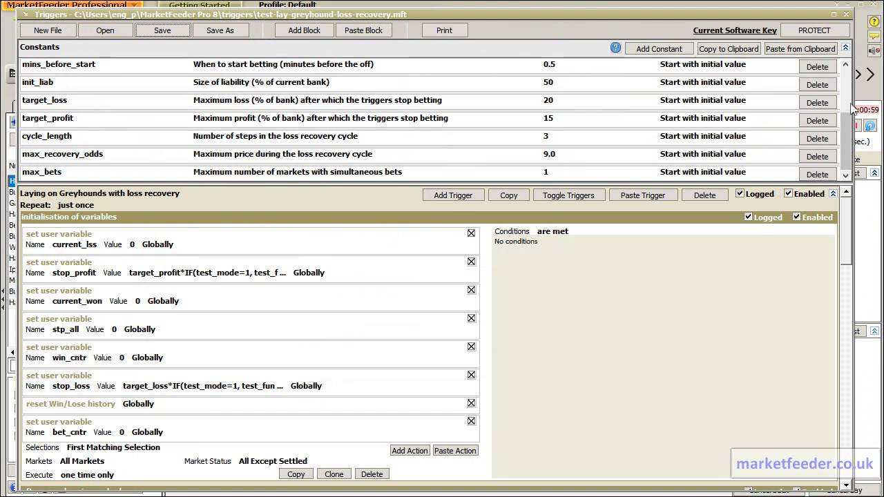
scroll(854, 109, up, 2)
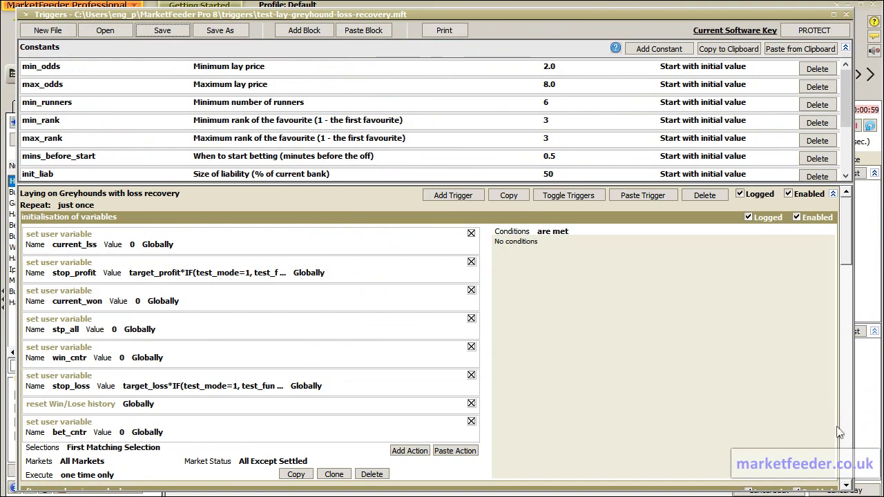
scroll(847, 450, down, 10)
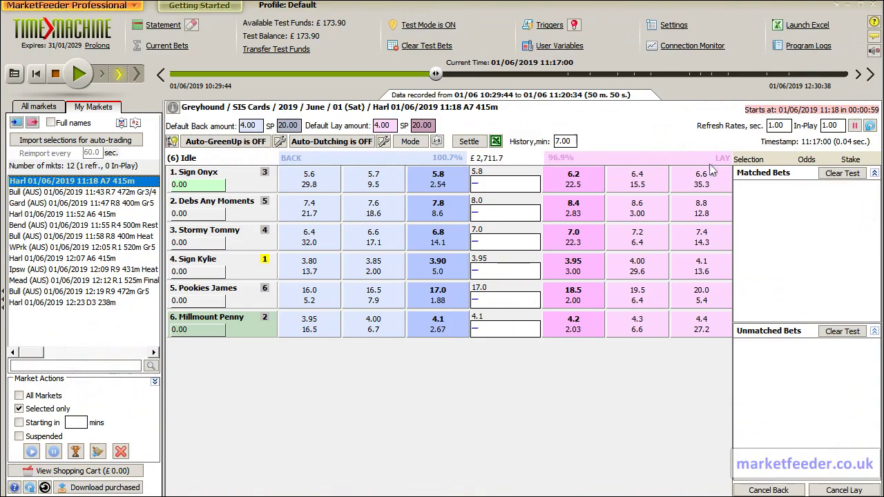
Enable the triggers and start the Time Machine playback with the Harl 11:18 A7 415m market selected.
click(574, 25)
click(78, 74)
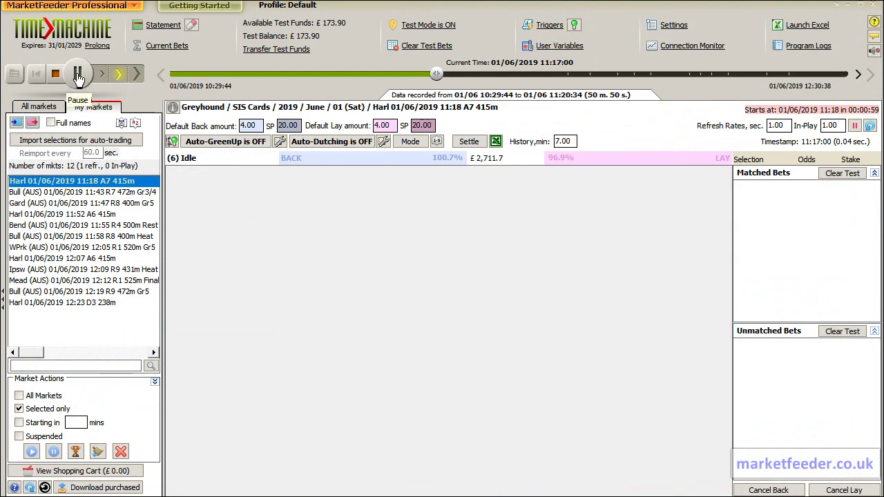
click(81, 182)
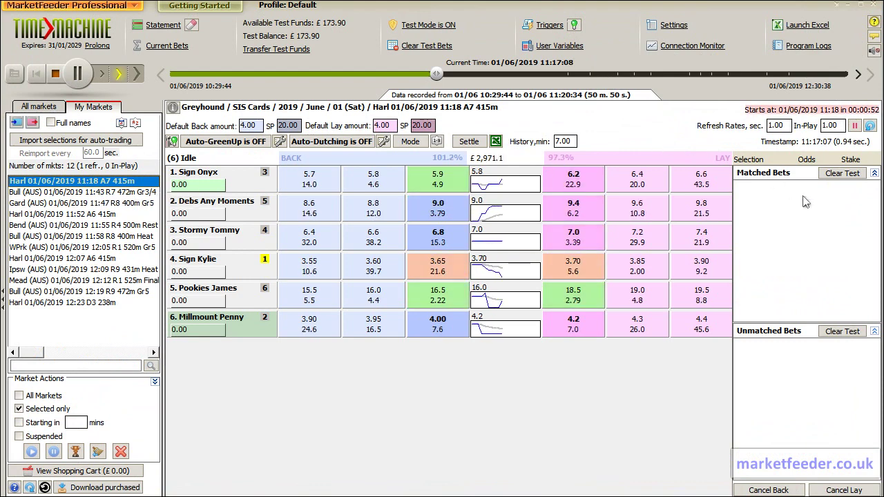
Inspect the status of the laying trigger among the active triggers and pause the playback.
click(548, 26)
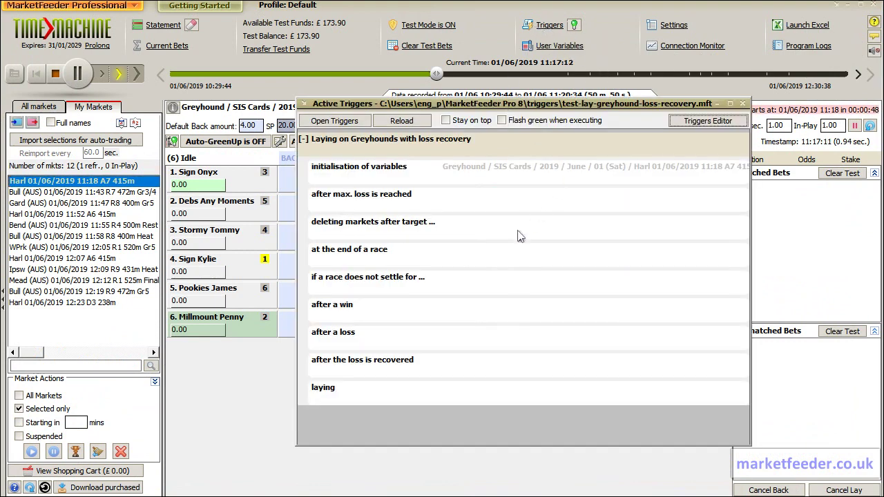
mouse_move(360, 399)
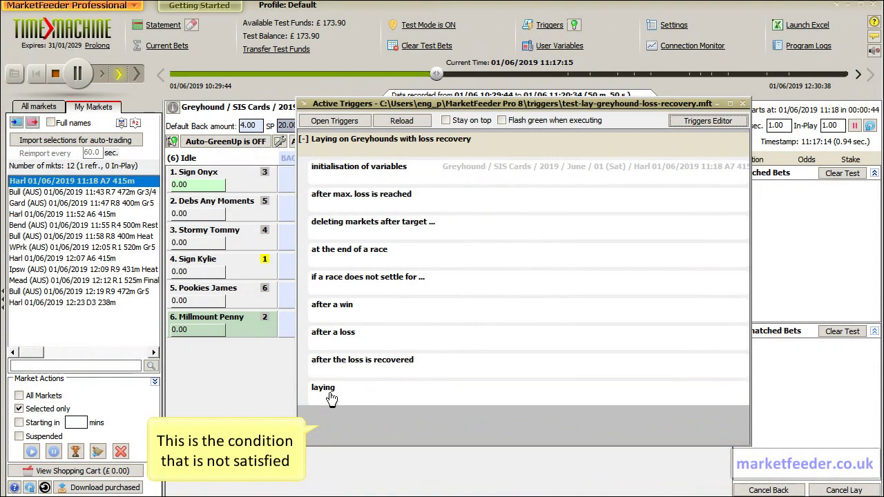
mouse_move(327, 401)
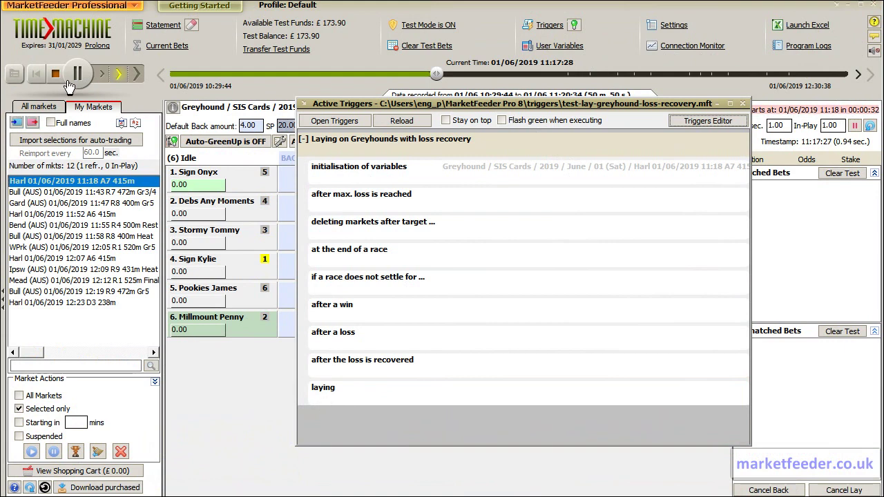
click(549, 25)
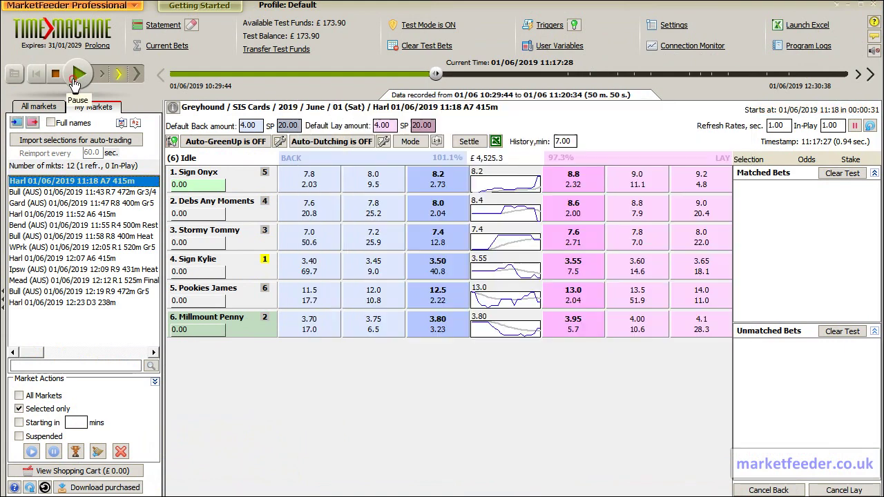
Check the mins_before_start constant against the laying trigger's conditions in the Triggers Editor and return to the market view.
click(545, 27)
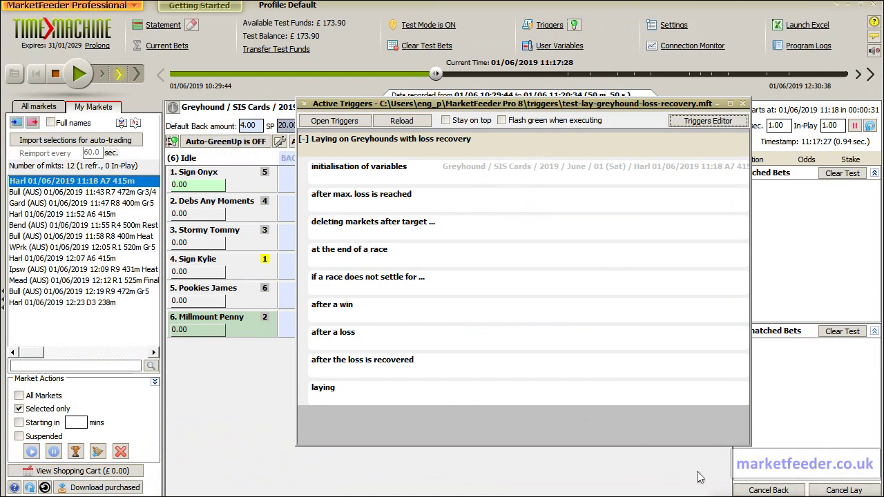
click(708, 121)
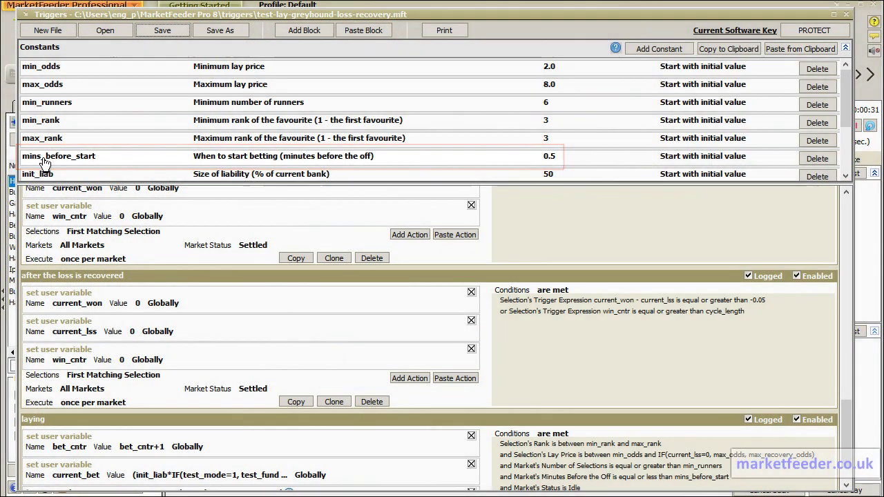
click(58, 160)
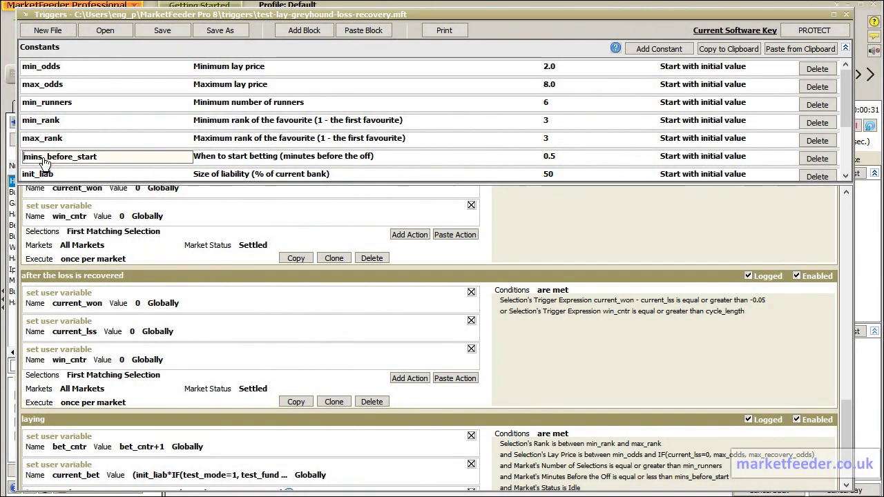
click(551, 159)
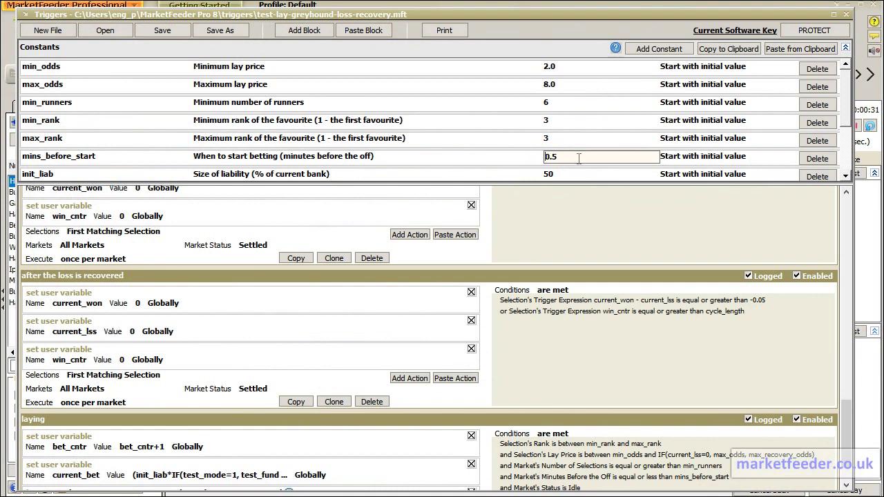
click(533, 162)
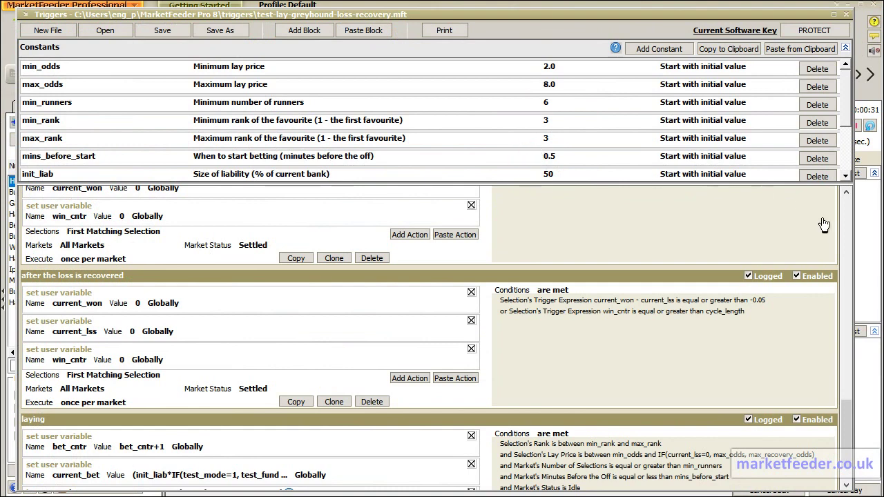
click(867, 220)
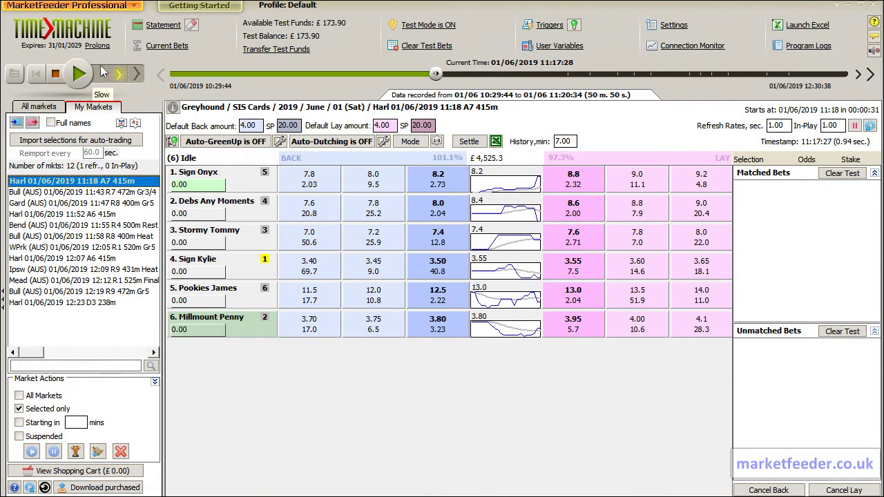
Resume the playback of the Harl 11:18 A7 415m market and raise it to the fastest speed.
click(80, 75)
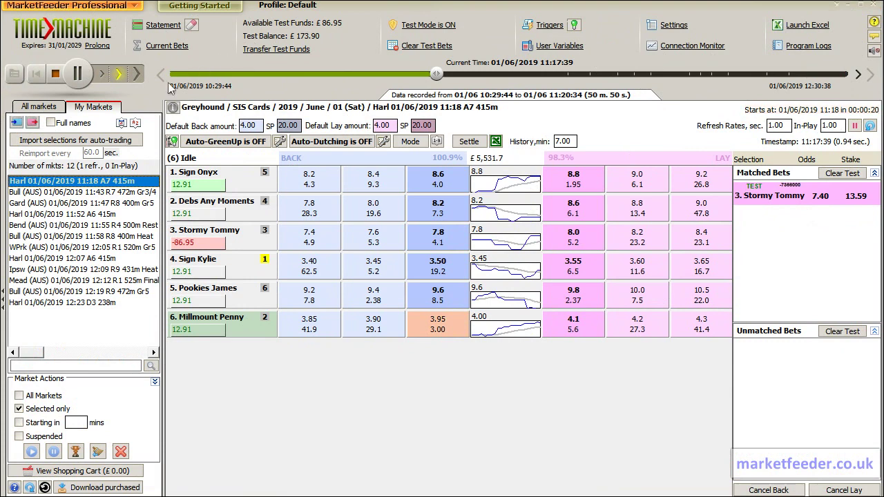
click(135, 77)
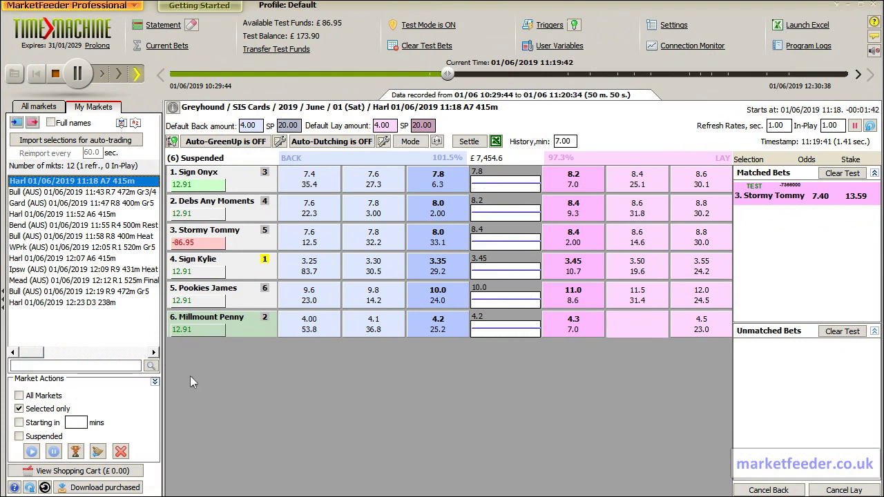
Open the Bull (AUS) 11:43 R7 472m market, bring the playback down to medium speed and pause it before the off.
click(128, 193)
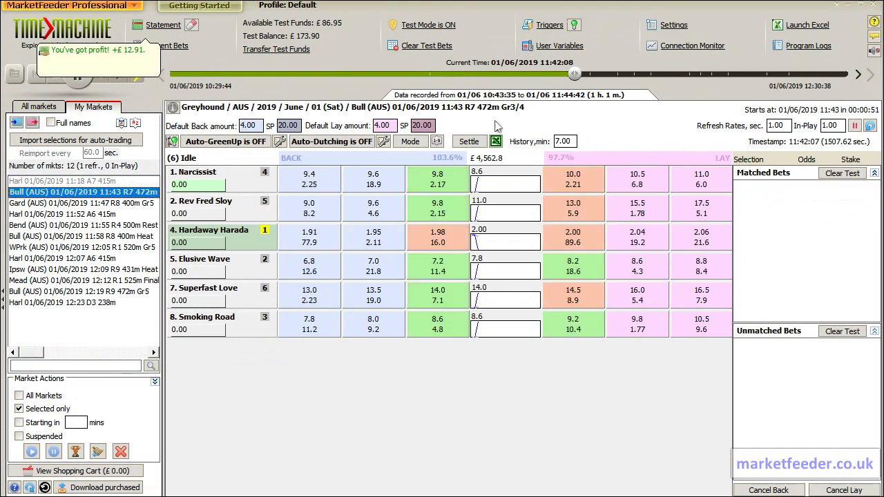
click(119, 77)
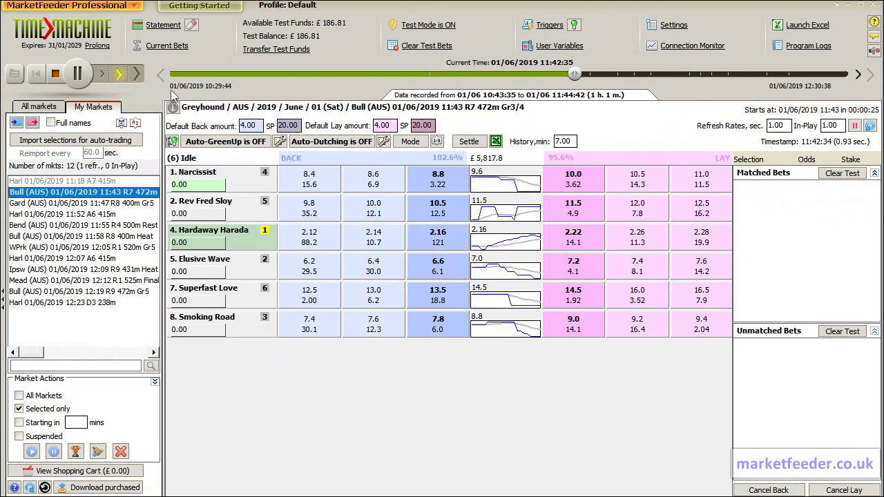
click(80, 76)
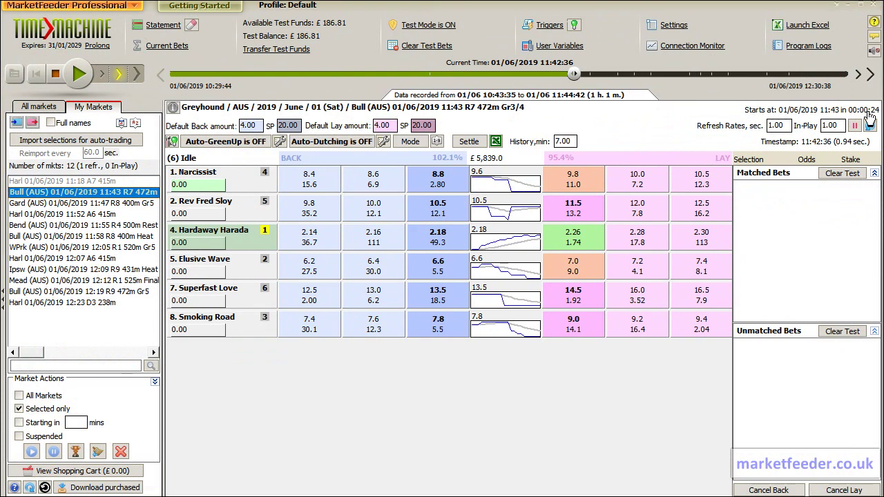
Run the playback while checking which laying condition is unmet for the Bull (AUS) 11:43 market, and pause it at slow speed.
click(556, 31)
click(78, 74)
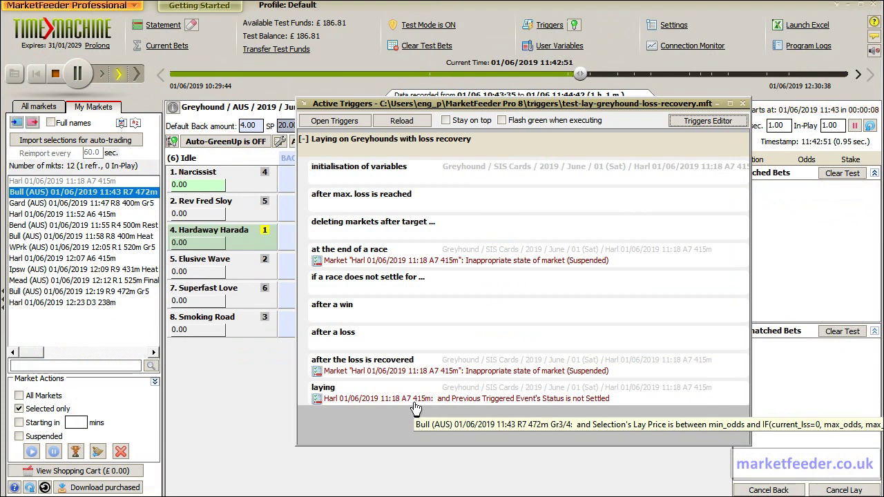
click(95, 75)
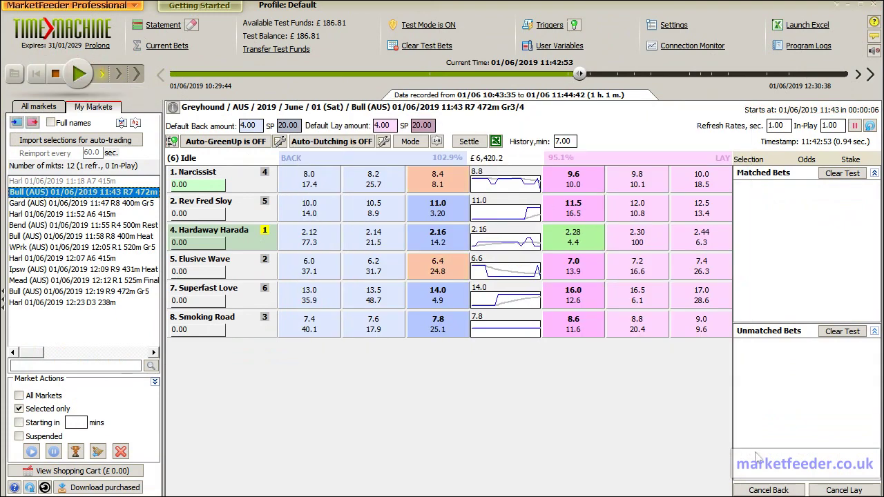
Check the min_odds and max_odds constants in the Triggers Editor and return to the Bull (AUS) 11:43 market's lay prices.
key(alt+Tab)
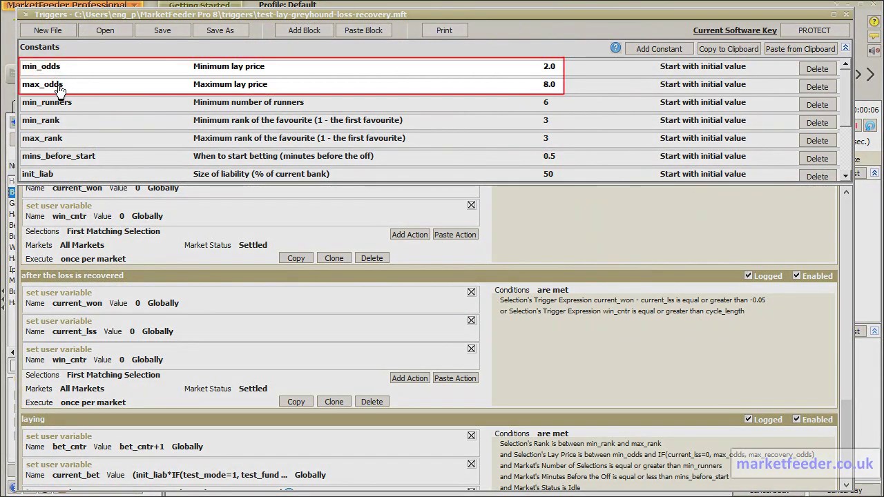
click(58, 87)
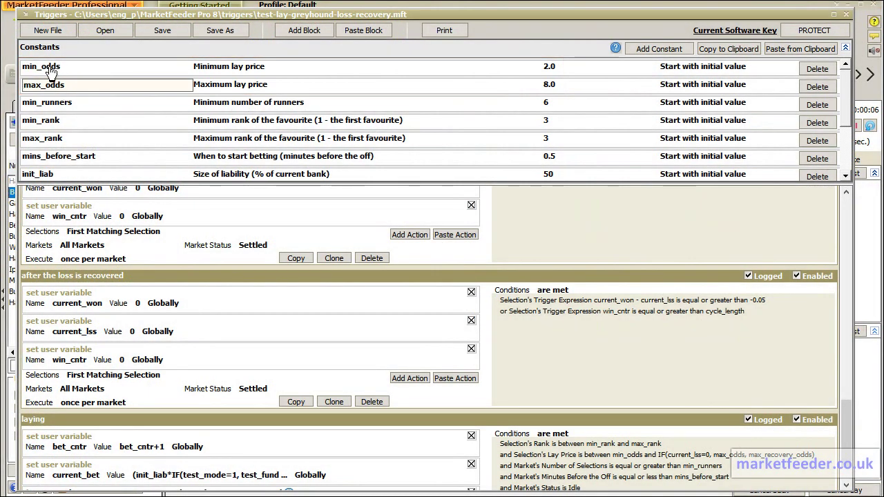
click(52, 69)
click(55, 90)
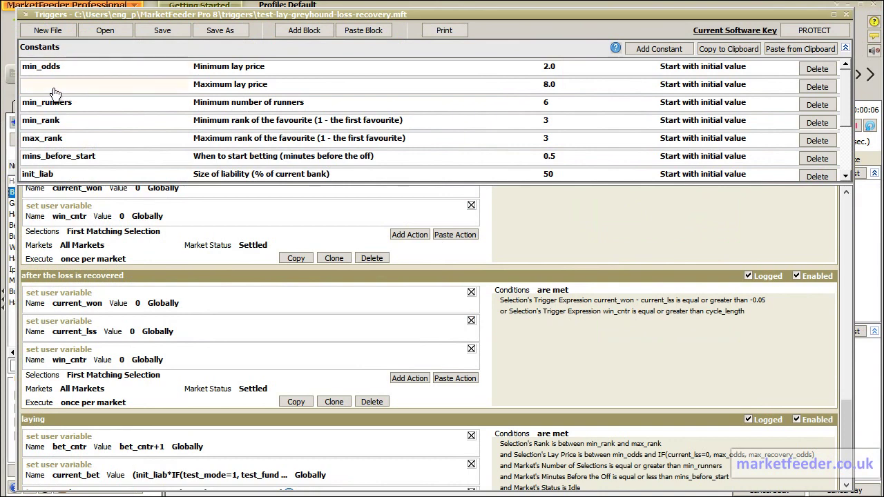
click(56, 69)
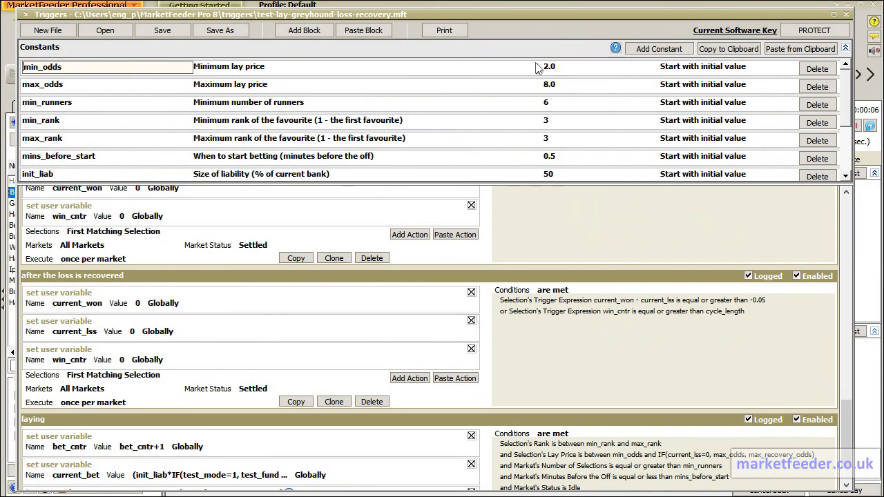
click(55, 89)
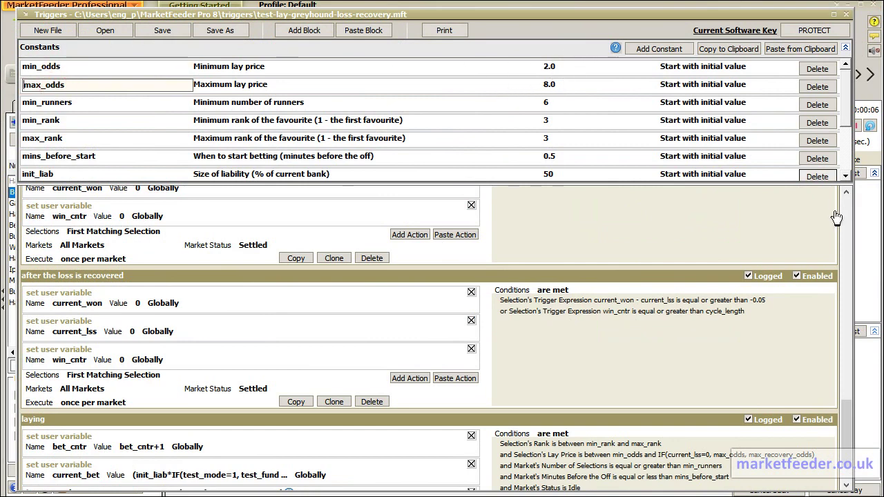
click(867, 225)
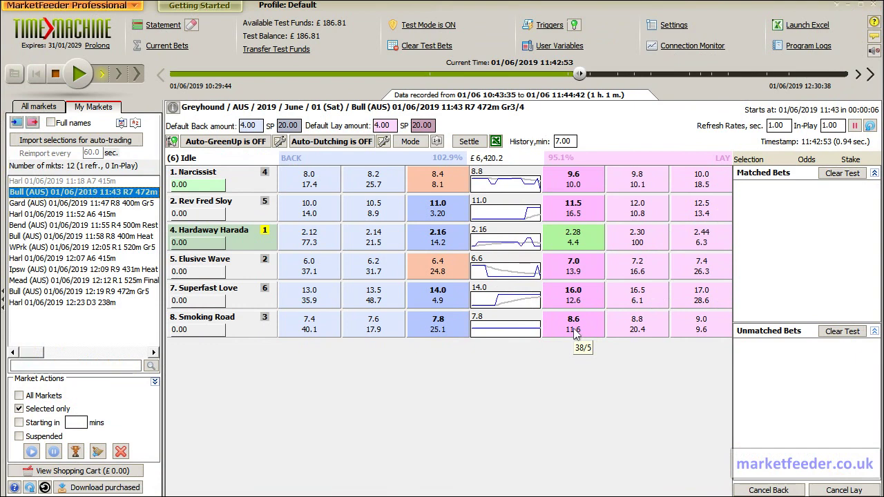
Resume the playback of the Bull (AUS) 11:43 R7 472m market.
click(78, 74)
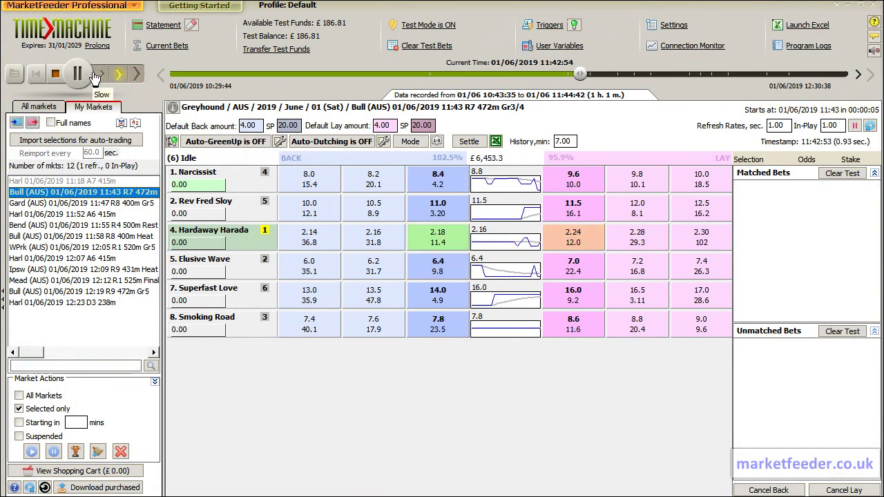
Pause the playback, set the max_odds constant's initial value to 100.0 and save the triggers file.
click(80, 76)
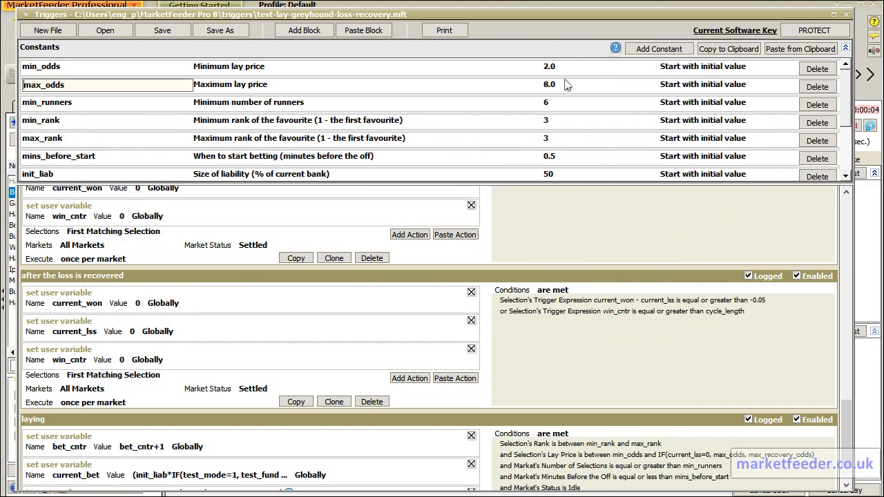
click(550, 91)
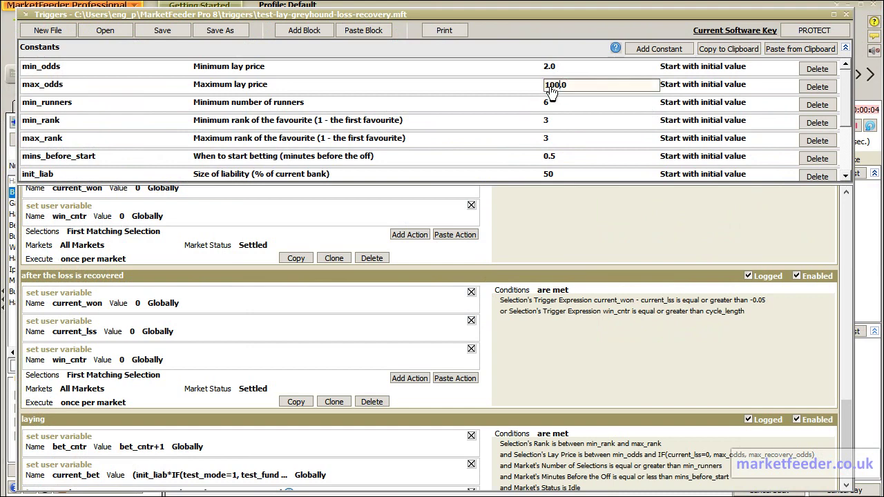
key(Return)
click(163, 30)
click(872, 206)
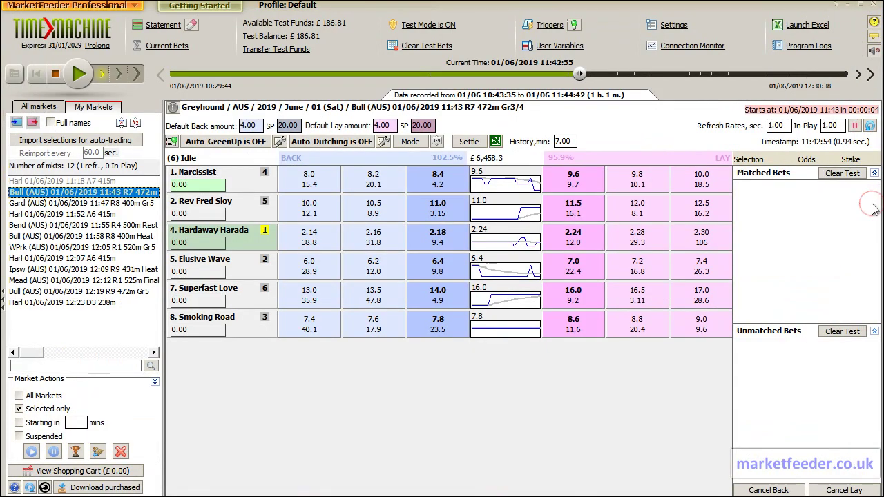
Reload the edited greyhound loss-recovery triggers and resume the playback at normal speed.
click(118, 73)
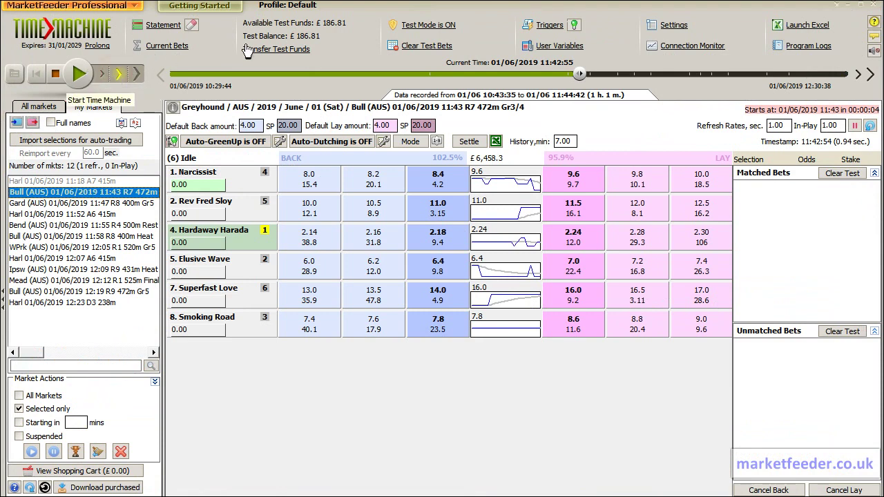
click(549, 28)
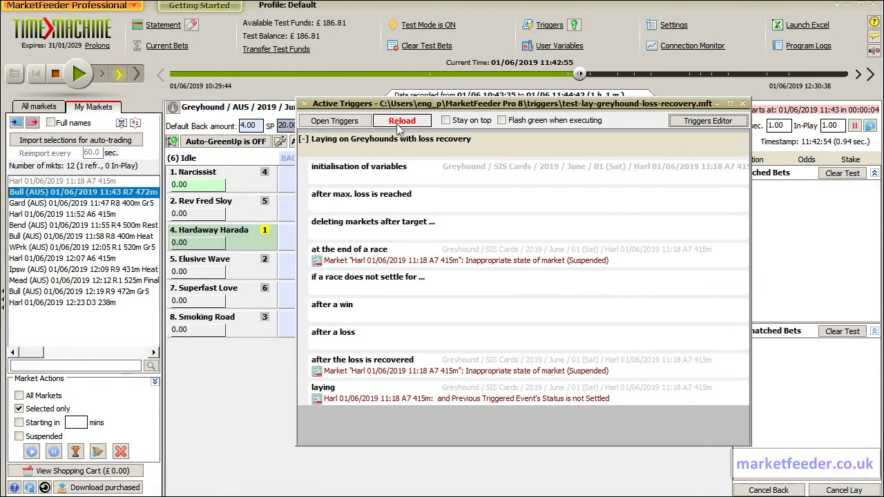
click(400, 122)
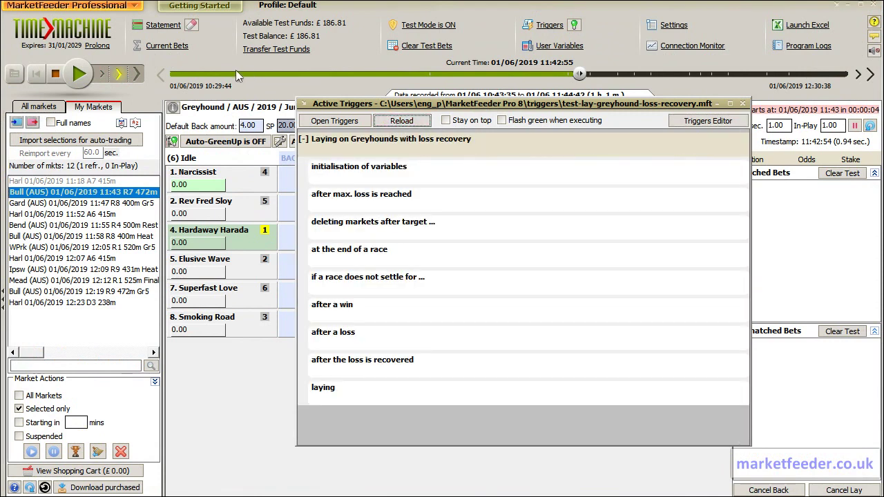
click(81, 80)
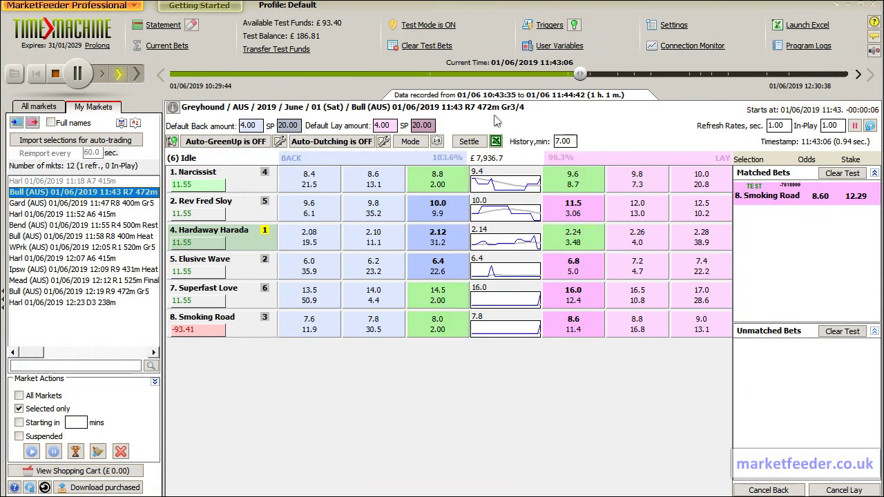
Play through the Gard (AUS) 11:47 market, slowing before the off, and fast-forward to Harl 11:52 A6 415m, returning to normal speed.
click(134, 77)
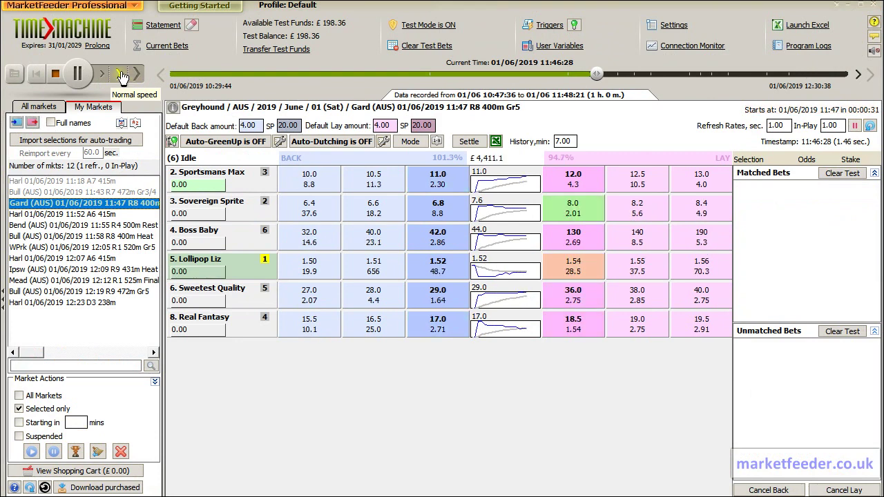
click(121, 76)
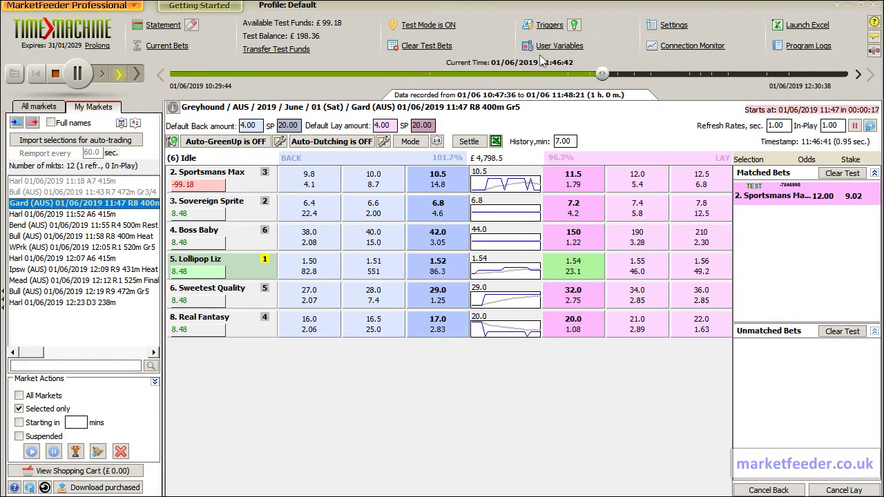
click(137, 74)
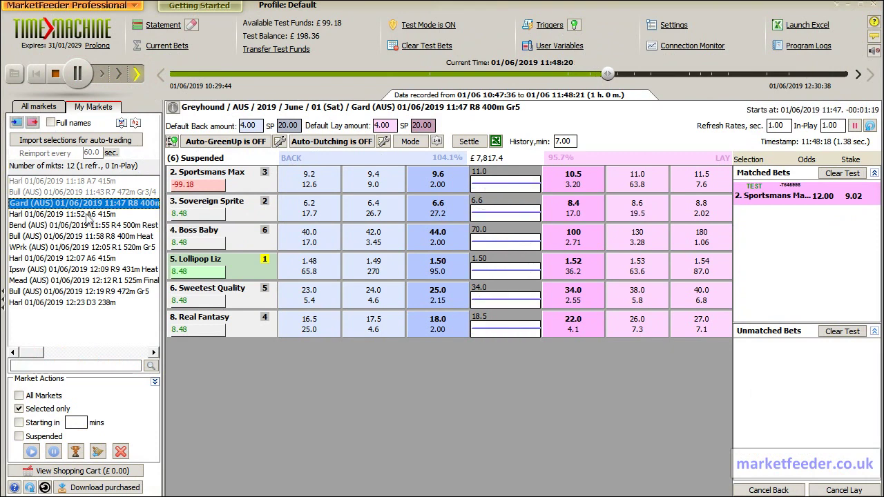
click(88, 215)
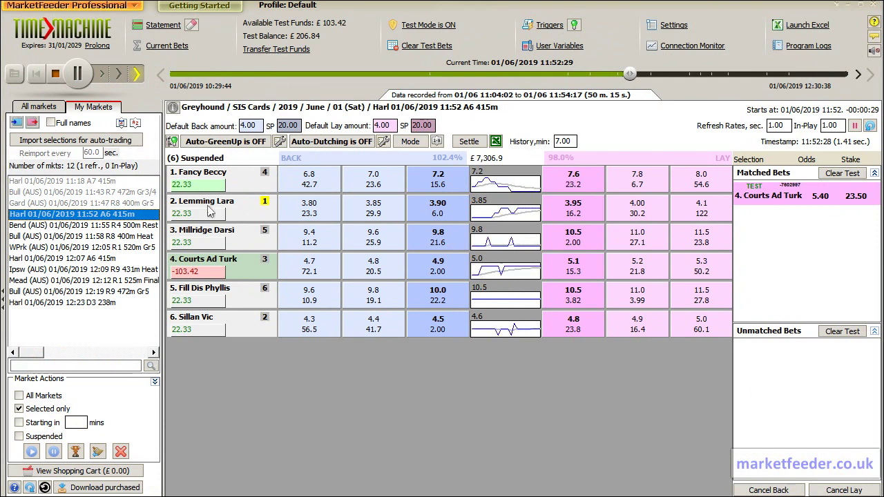
click(125, 77)
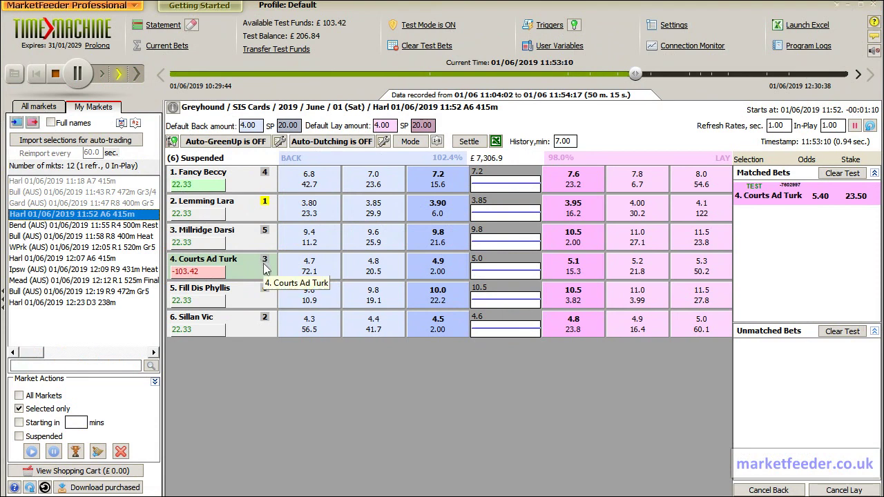
Fast-forward until the Harl 11:52 market finishes, return to normal speed and open the Bend (AUS) 11:55 R4 500m market.
click(138, 77)
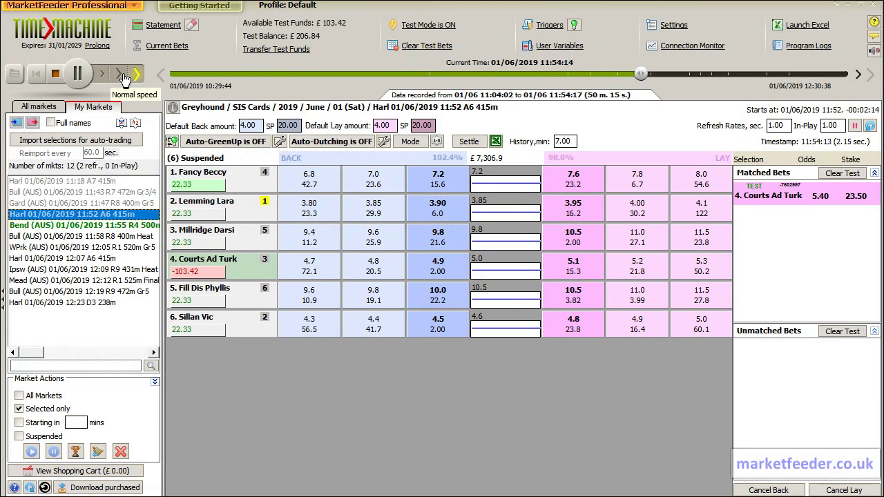
click(123, 76)
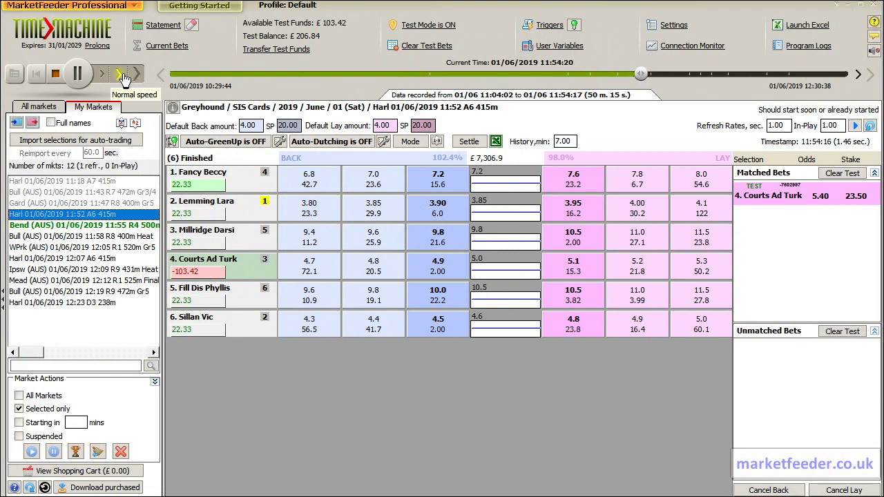
click(125, 226)
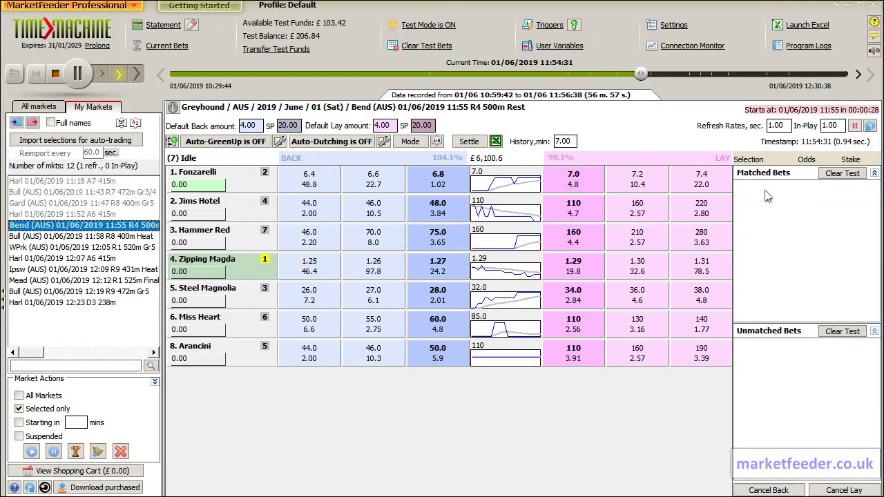
Pause the playback and examine the laying trigger's log for the unmet conditions in the Bend (AUS) 11:55 market.
click(548, 26)
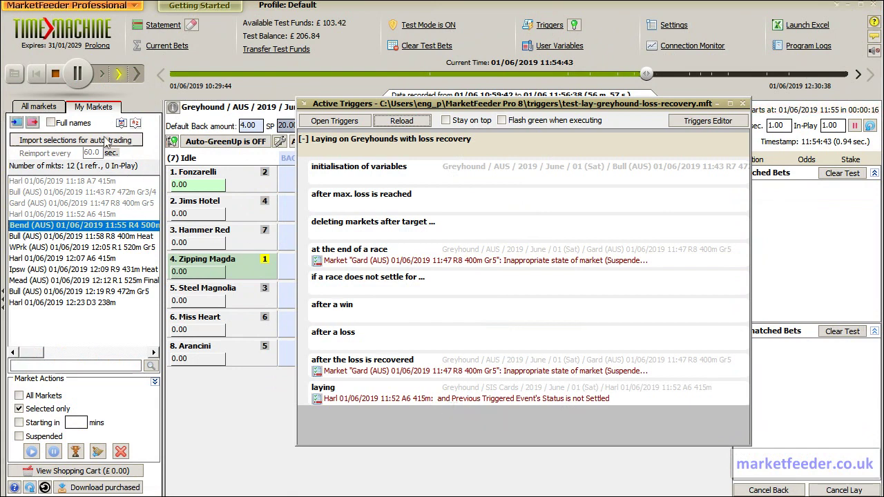
click(83, 83)
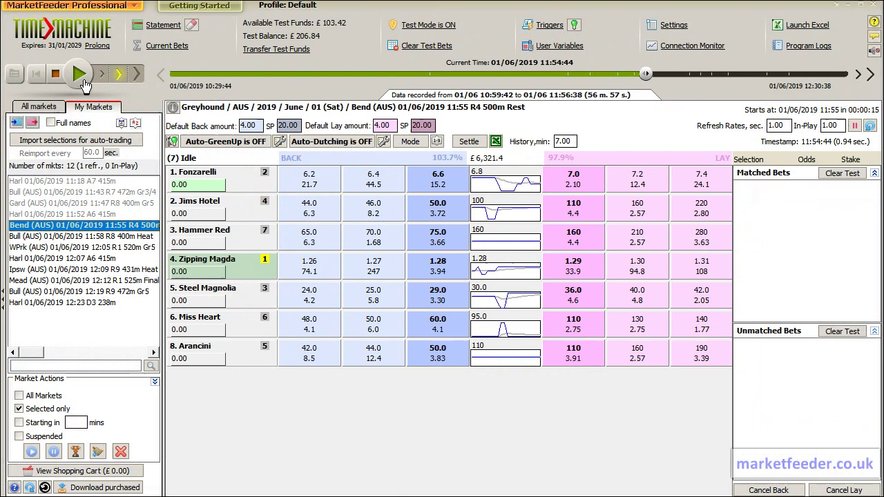
click(546, 26)
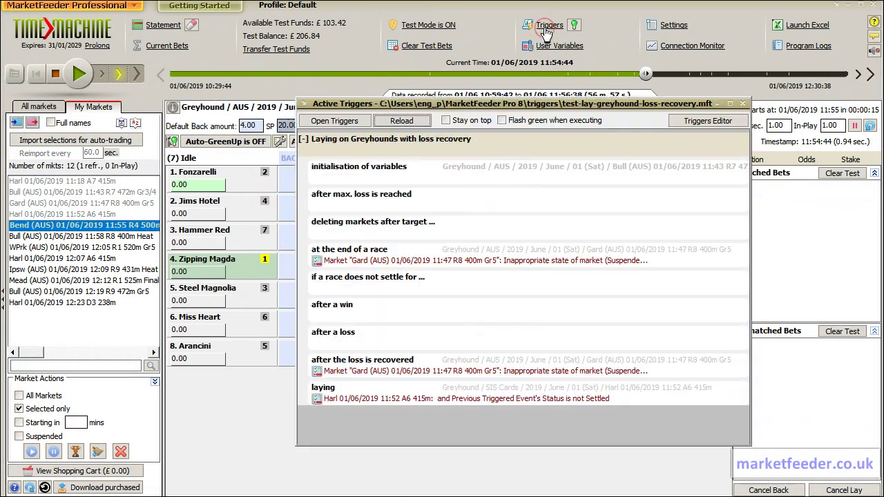
double_click(464, 398)
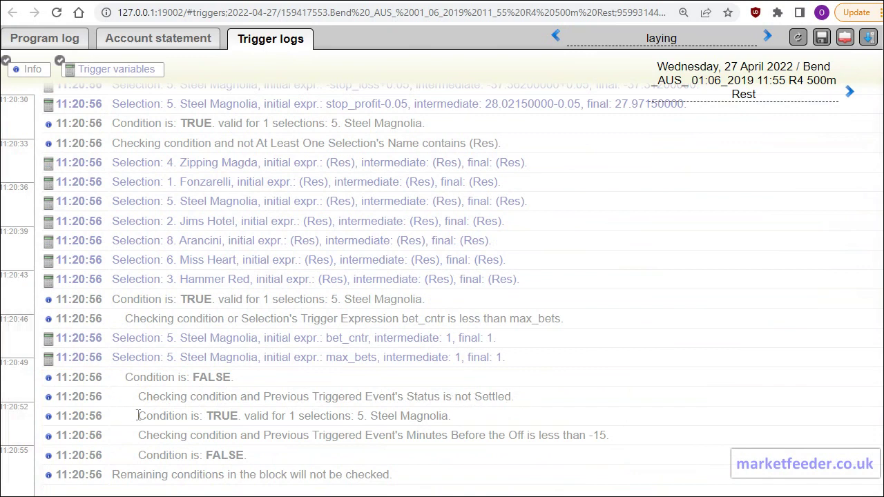
drag(138, 415, 239, 415)
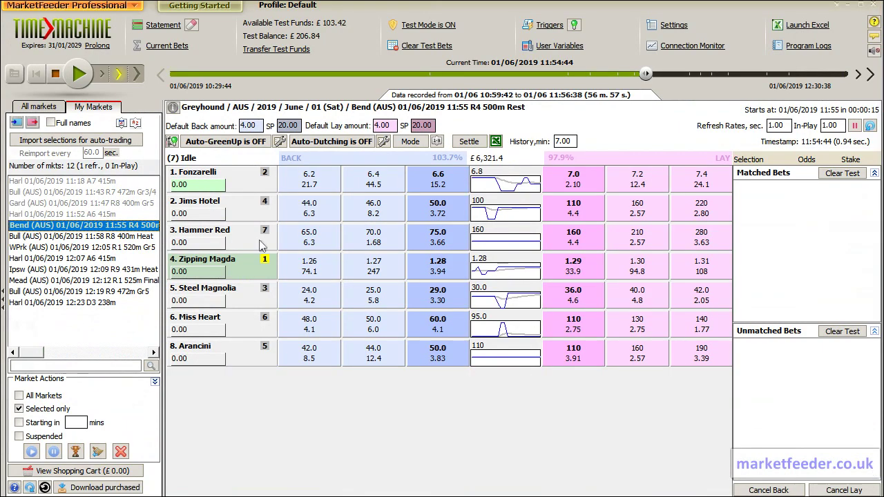
Compare the Harl 11:52 A6 415m market's matched bet with the previous-event conditions in the laying trigger's log.
click(118, 215)
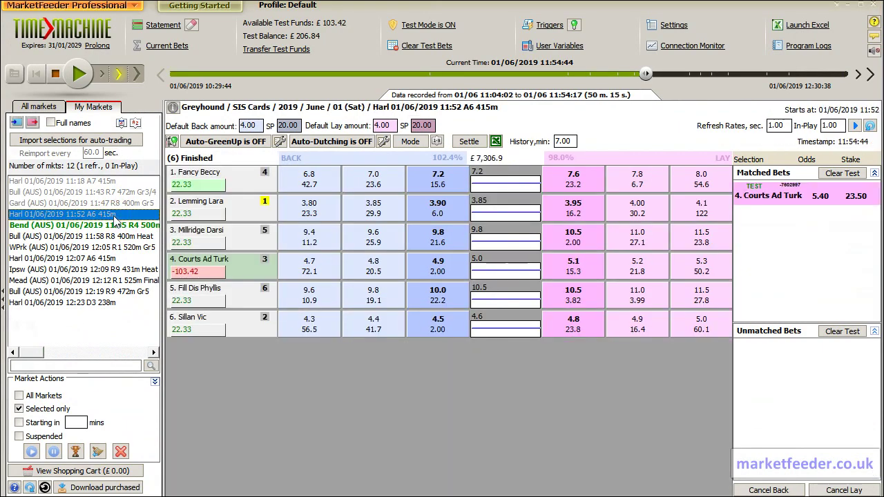
mouse_move(759, 200)
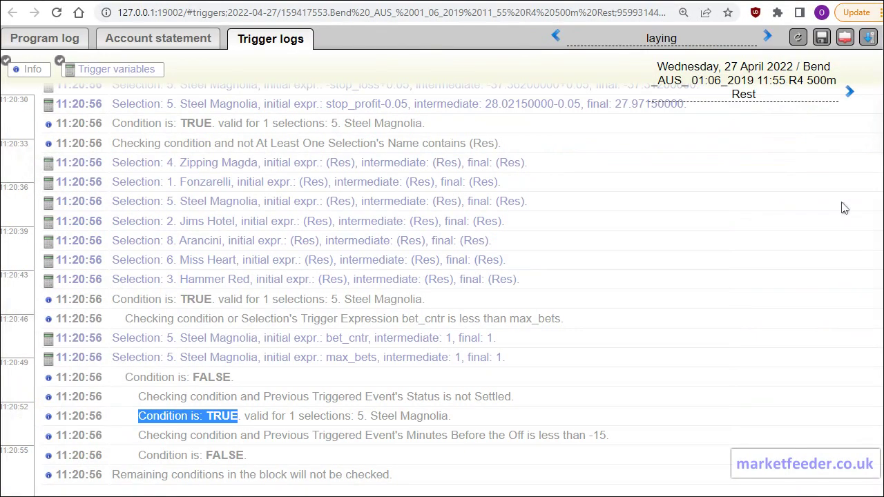
click(233, 470)
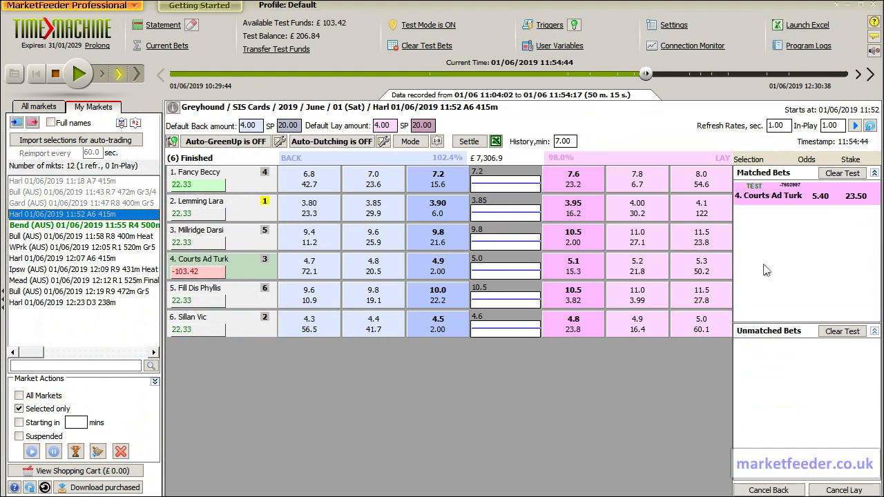
Resume the playback and fast-forward until the Harl 11:52 A6 415m market is settled, returning to normal speed.
click(124, 226)
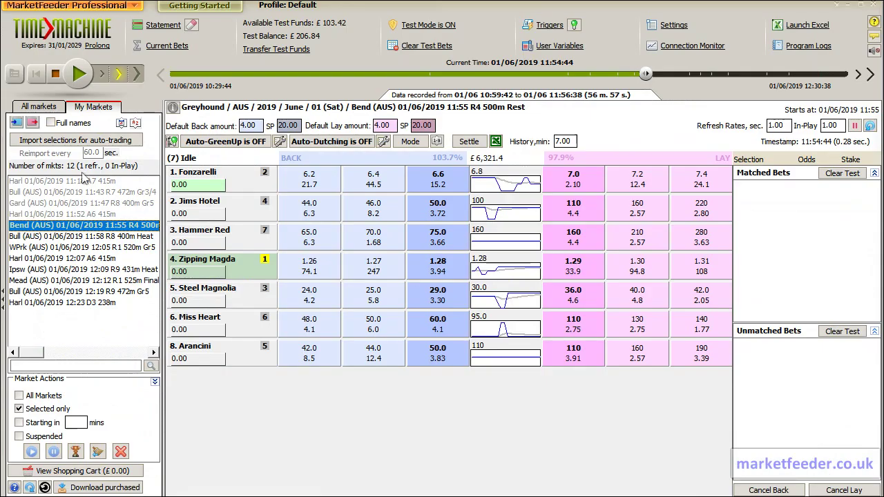
click(81, 74)
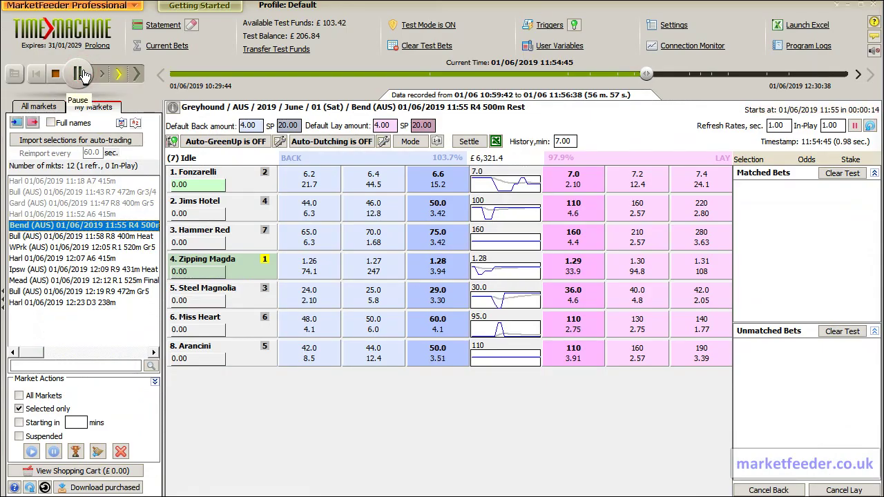
click(92, 215)
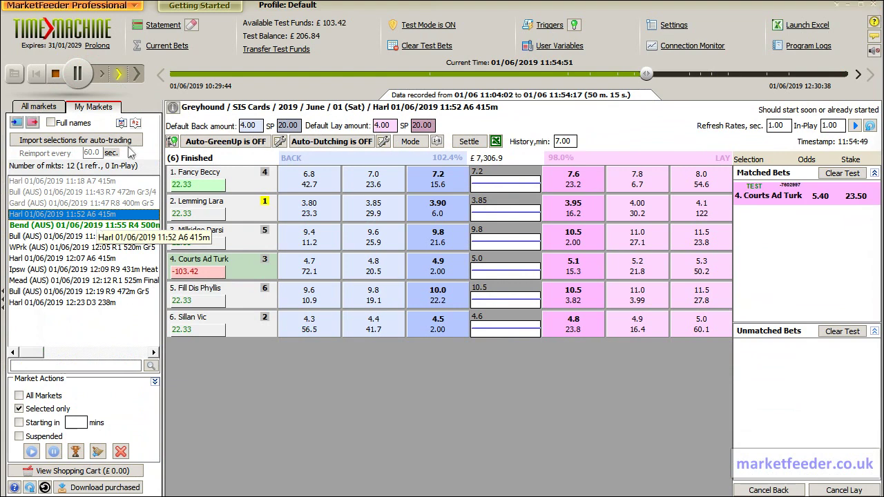
click(131, 76)
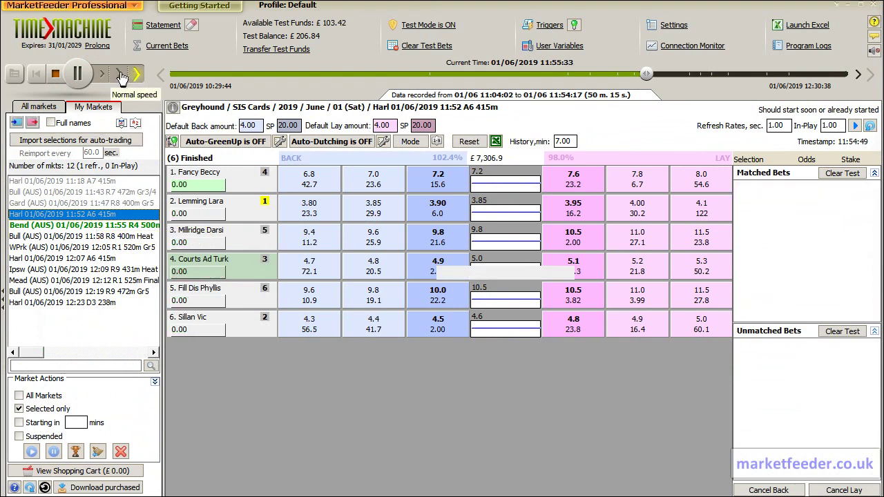
click(121, 75)
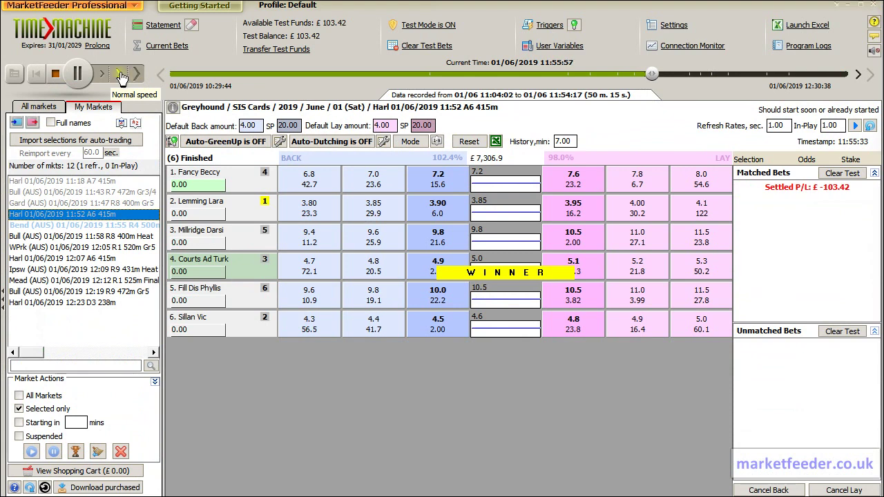
Check the Bend (AUS) 11:55 market, fast-forward to Bull (AUS) 11:58 R8 400m Heat and return to normal speed before the off.
click(115, 227)
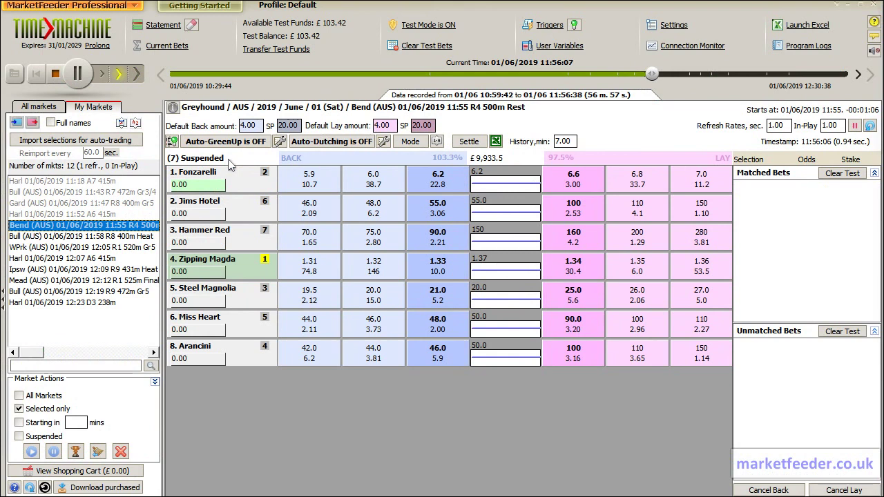
click(136, 74)
click(129, 237)
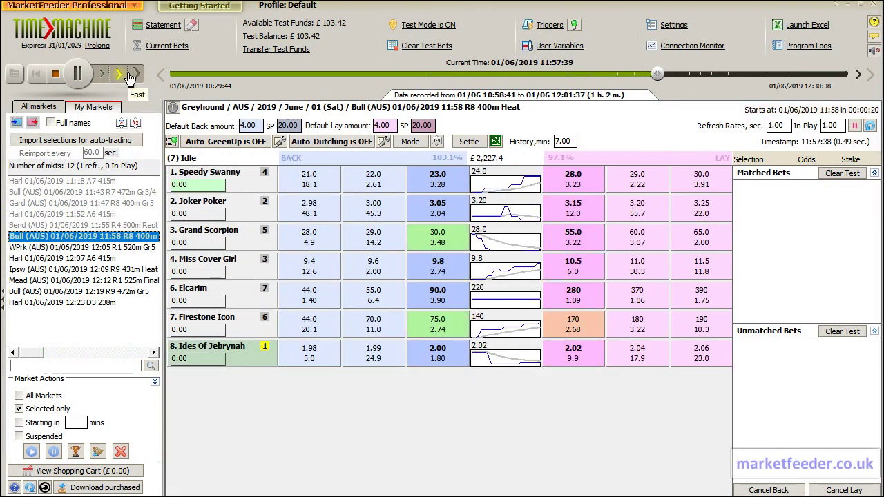
click(128, 75)
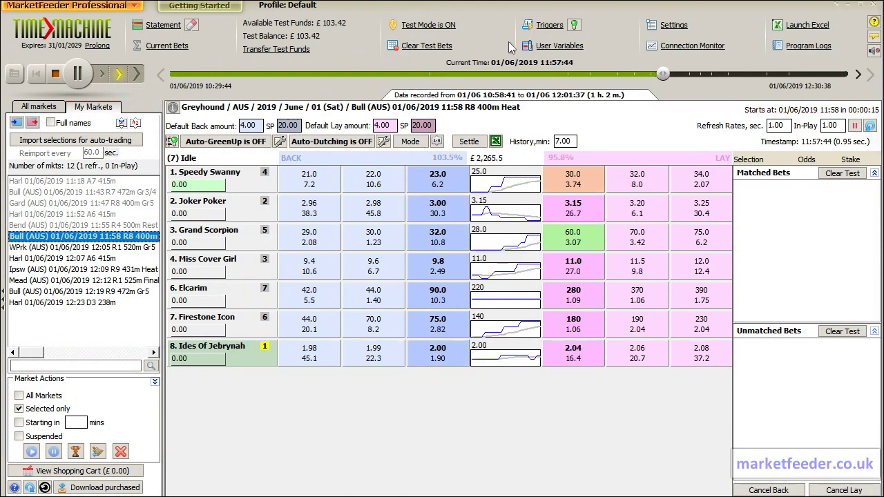
Check which laying condition is unmet for the Bull (AUS) 11:58 market, pause the playback and return to that market.
click(548, 25)
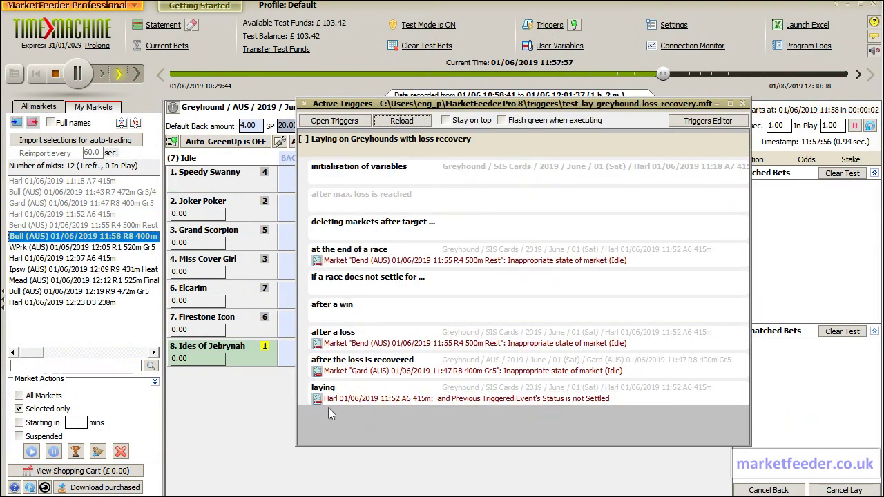
mouse_move(343, 403)
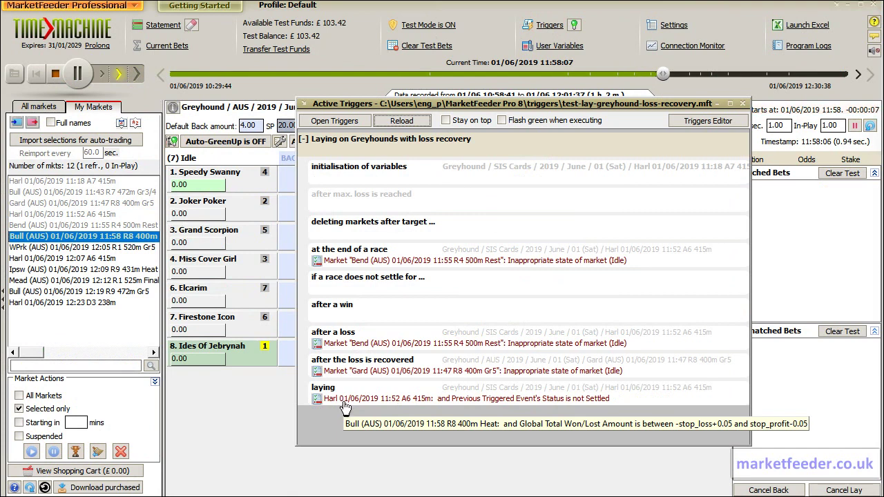
click(78, 74)
click(147, 238)
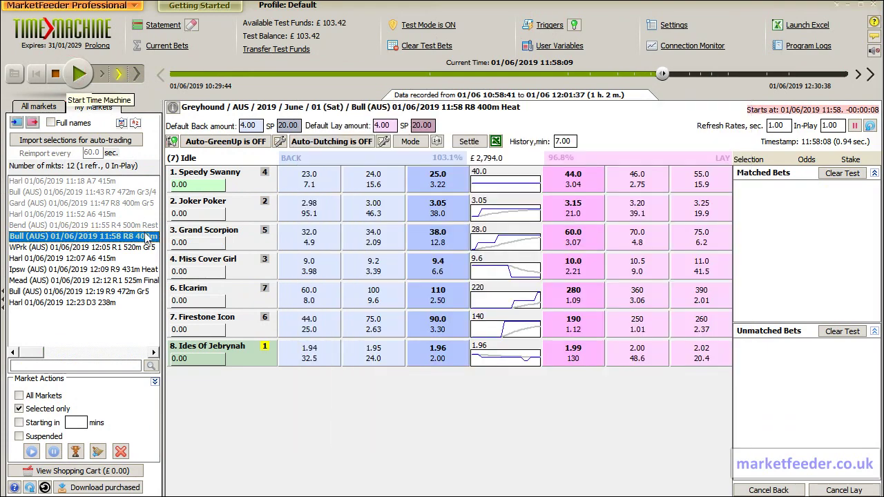
Review the Harl 11:52 market's settled loss against the target_loss constant in the Triggers Editor and return to the Bull (AUS) 11:58 market.
click(101, 217)
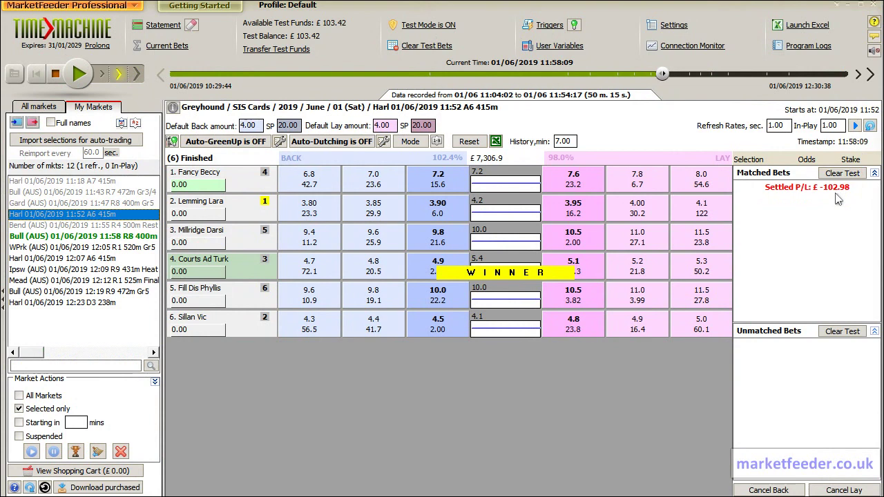
click(103, 236)
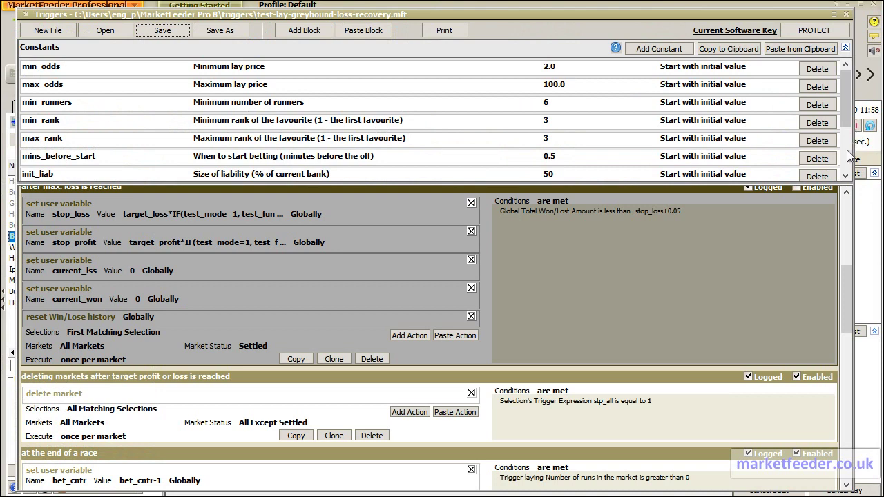
click(850, 158)
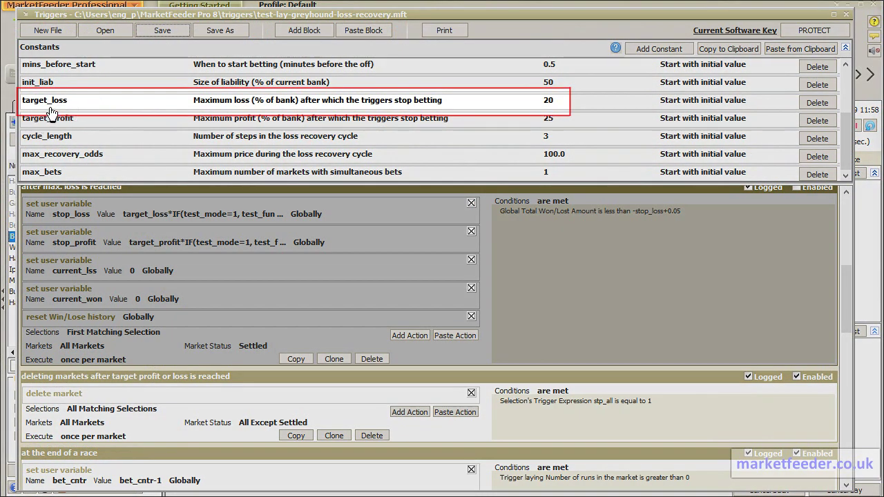
click(55, 102)
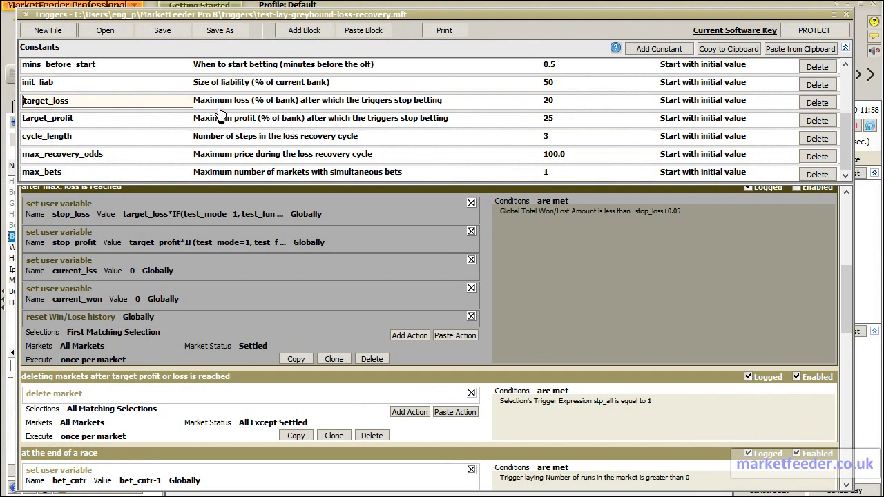
click(221, 107)
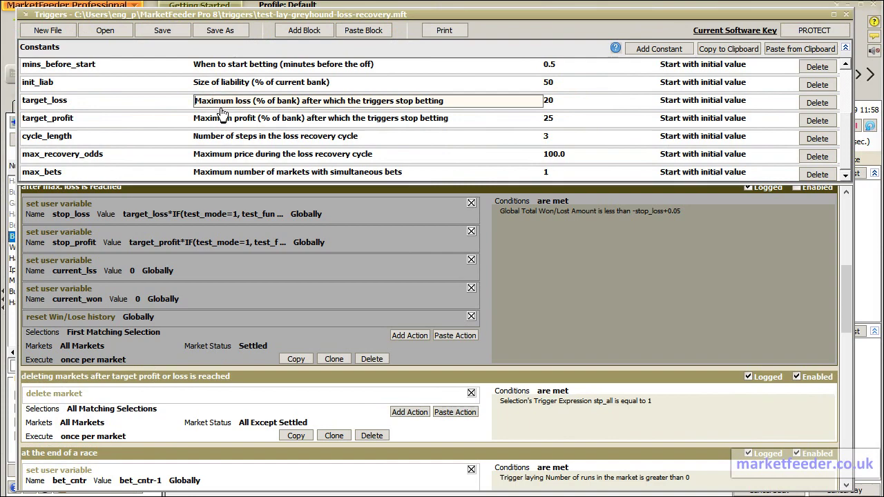
click(875, 224)
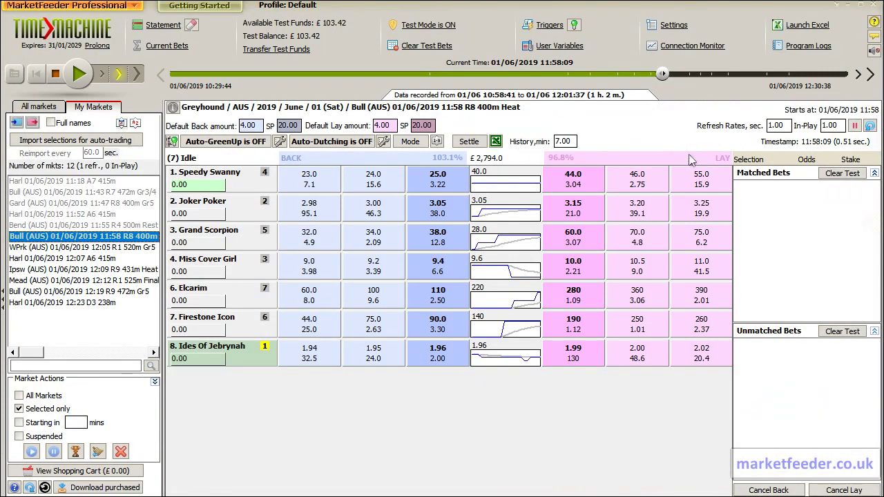